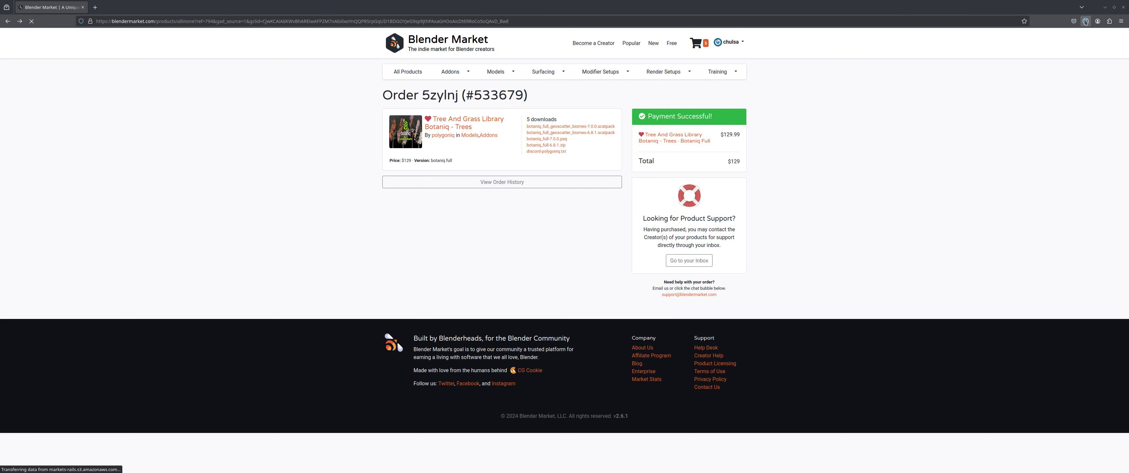
Start downloading a Botaniq file from the Tree And Grass Library order's downloads list.
click(1106, 9)
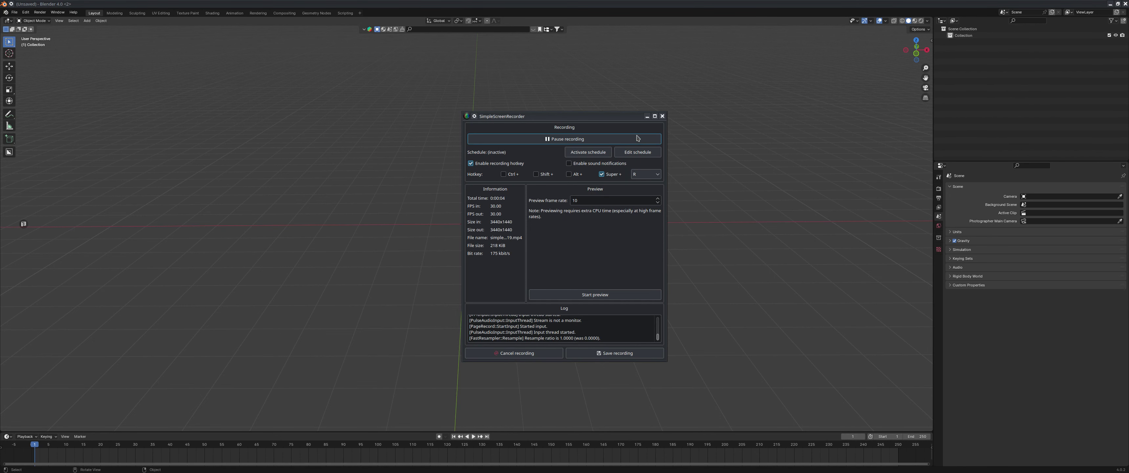
click(647, 117)
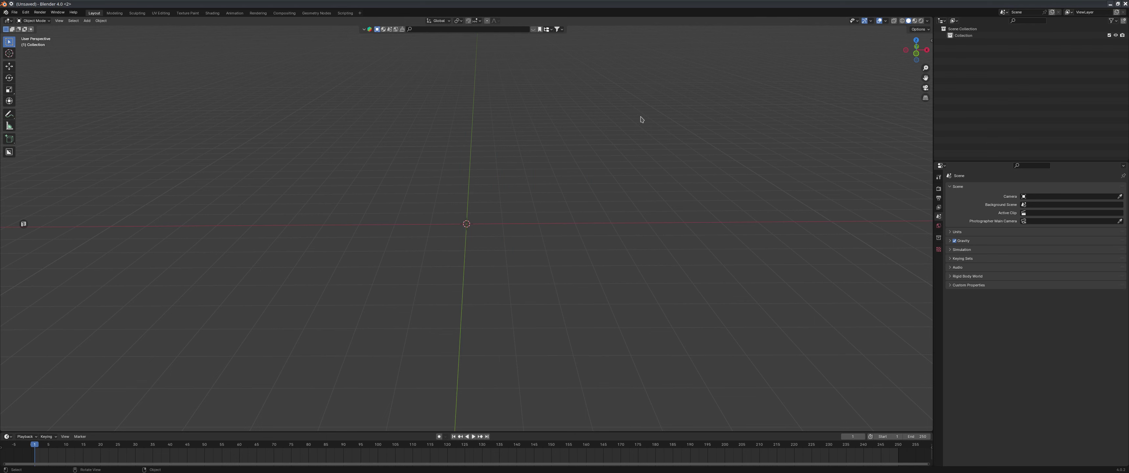
middle_drag(633, 188, 633, 184)
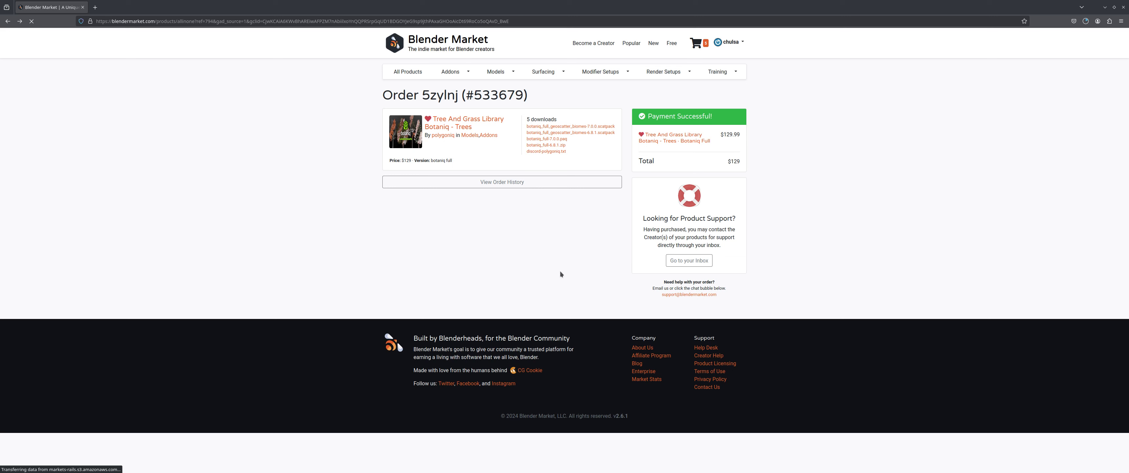
click(561, 143)
Sign in to Blender Market and list all 8 account orders, including Botaniq Trees.
click(6, 20)
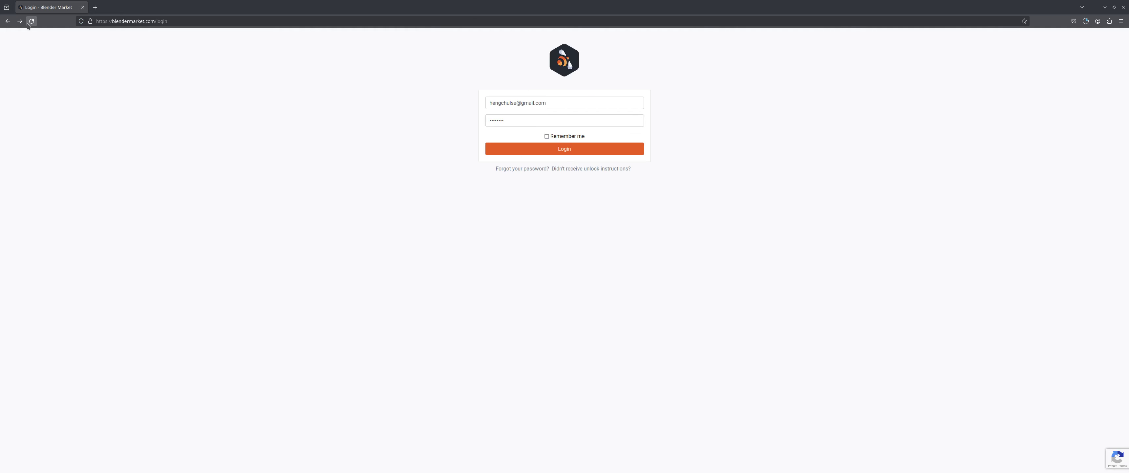
click(19, 21)
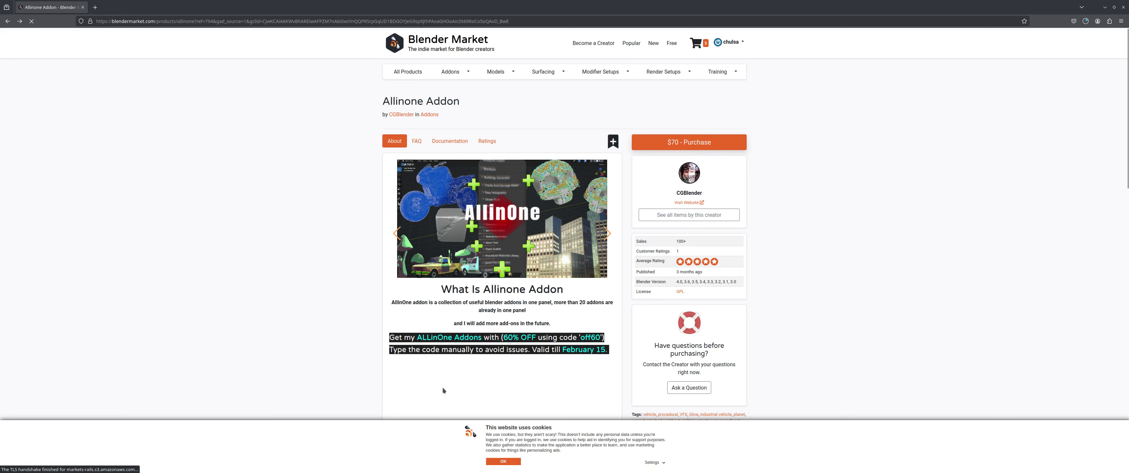
click(729, 41)
click(711, 71)
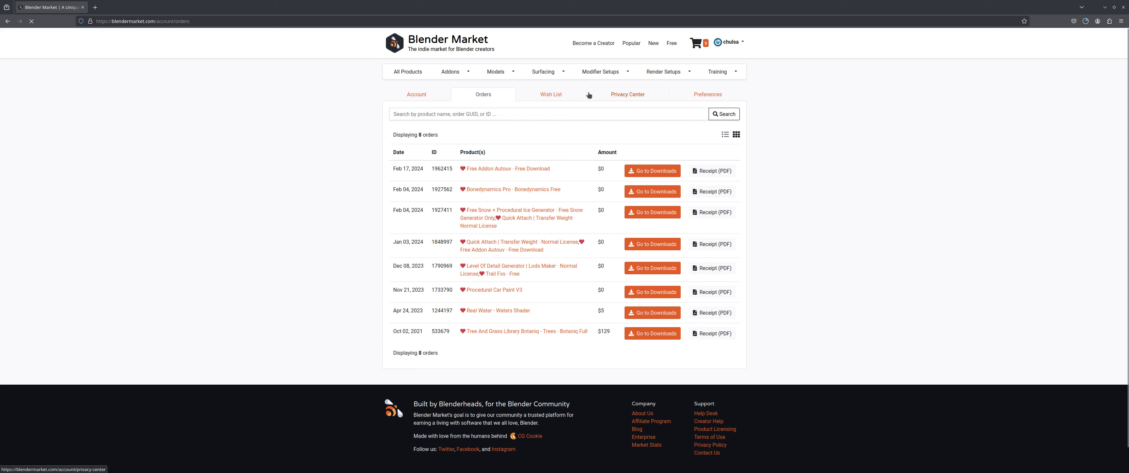
scroll(522, 243, down, 1)
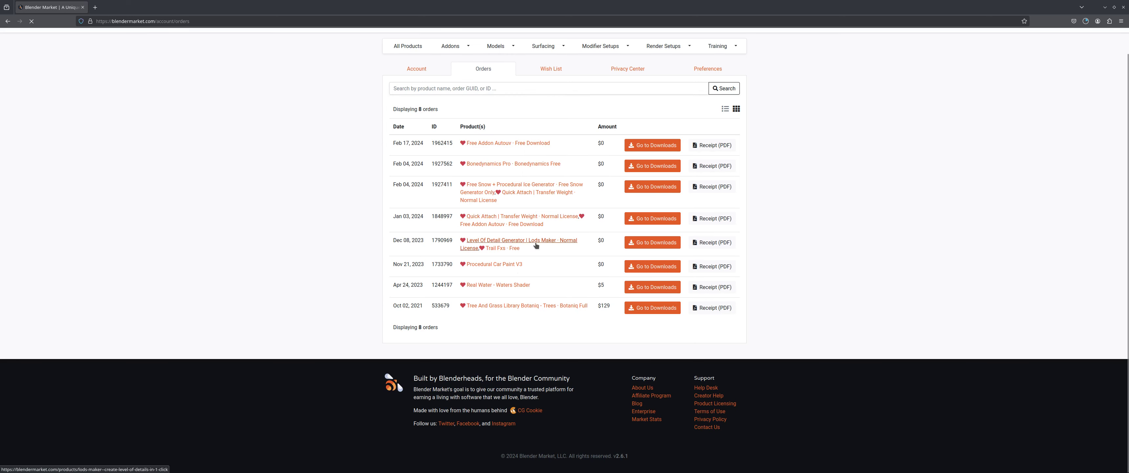
scroll(416, 330, up, 1)
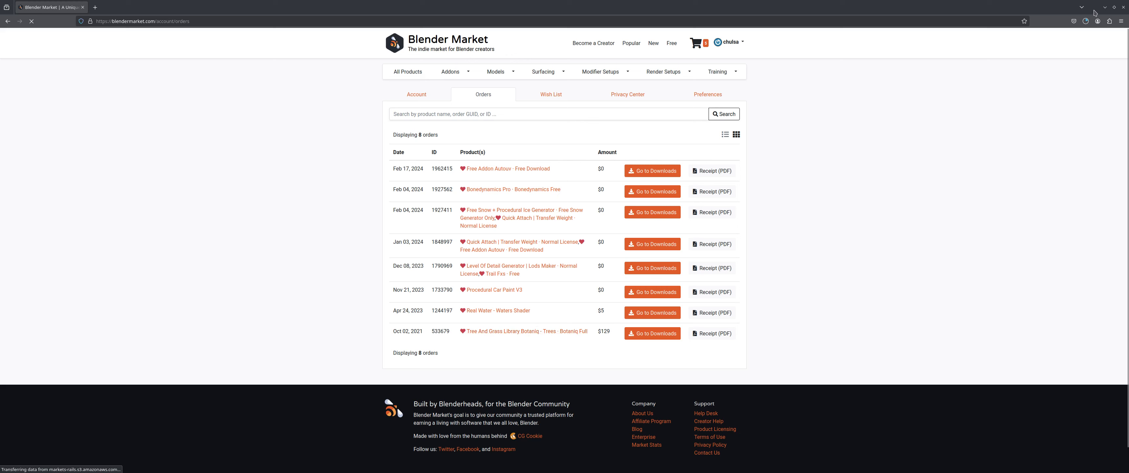
click(1104, 7)
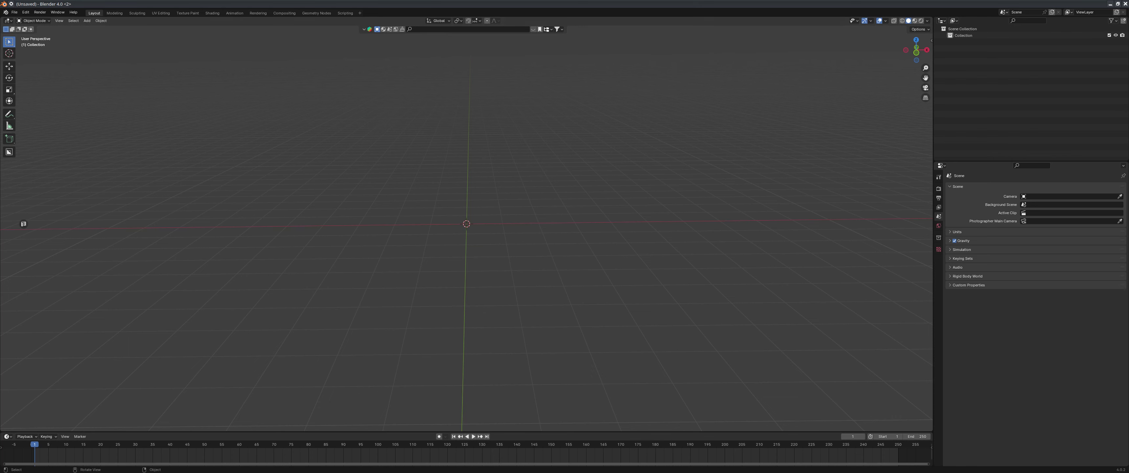
key(alt+Tab)
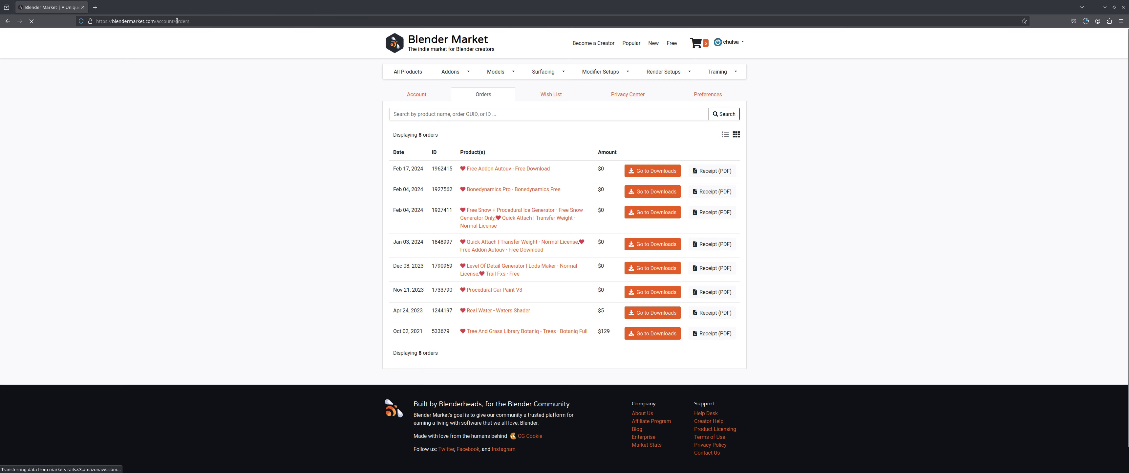
Search Google for 'blenderkit', open blenderkit.com in a new tab and accept all cookies.
click(94, 7)
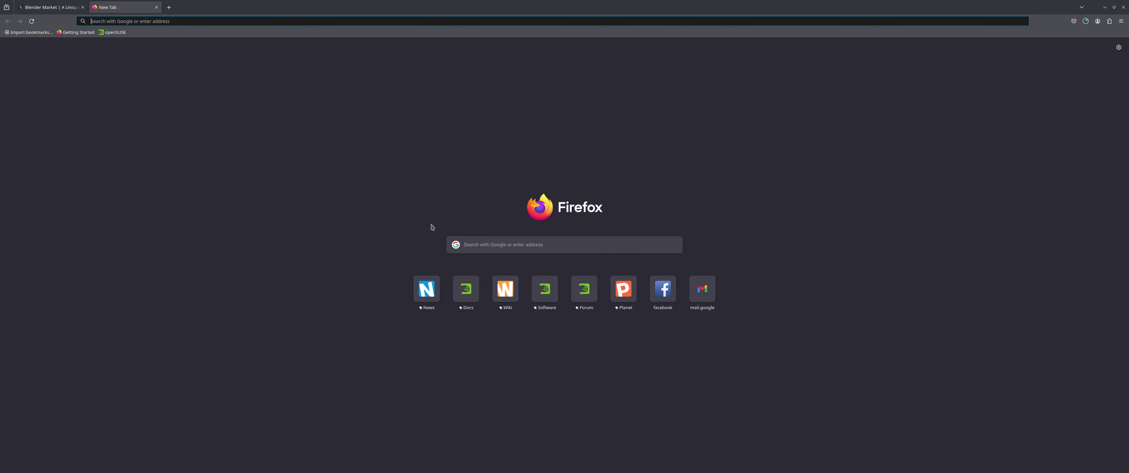
click(482, 243)
text(blender)
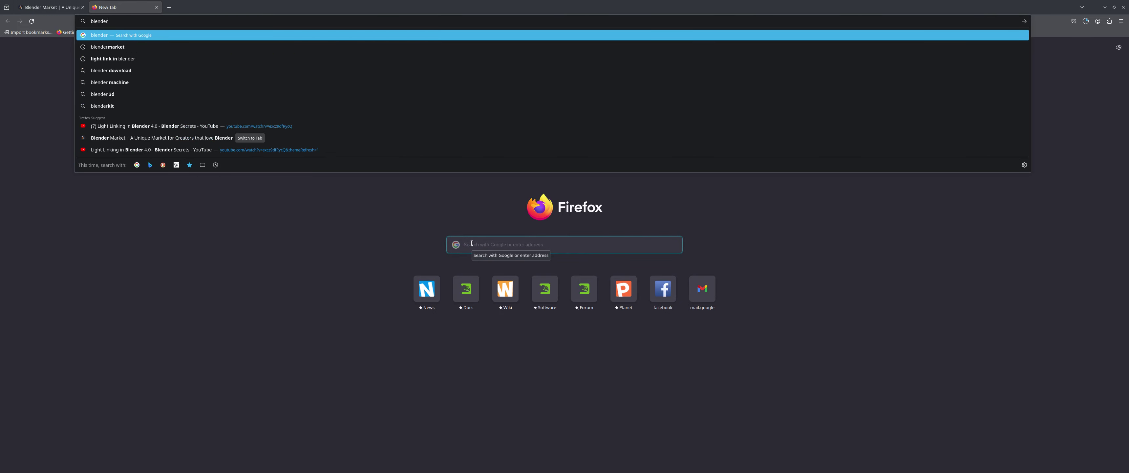
text(kit)
key(Return)
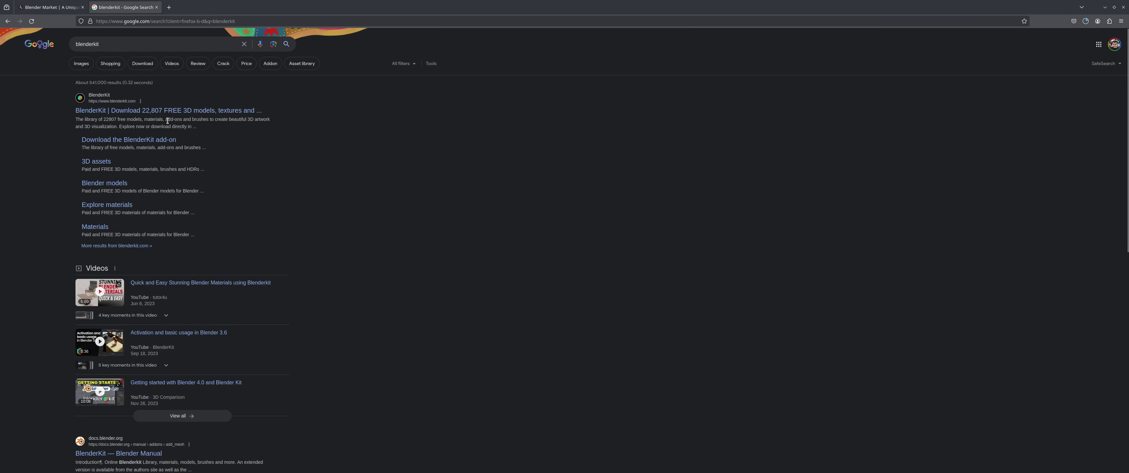
click(191, 110)
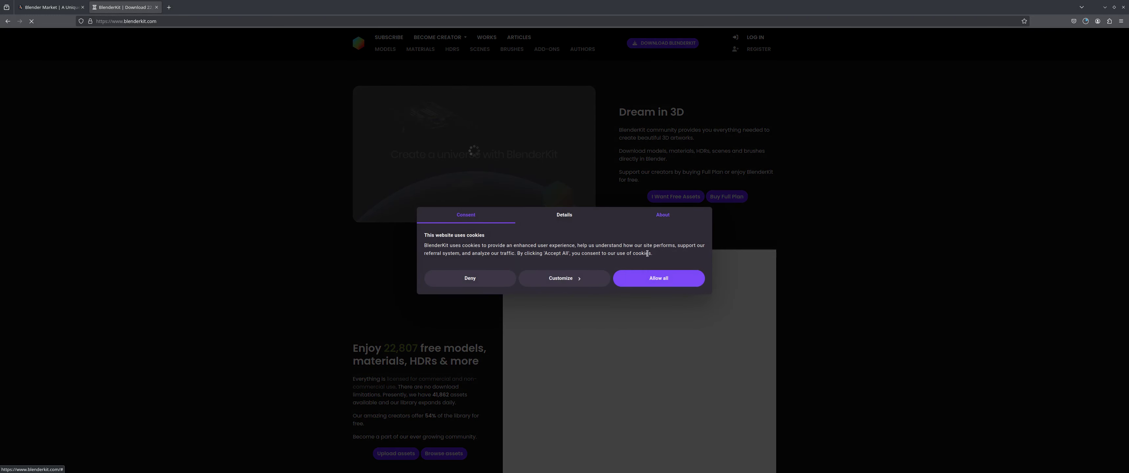
click(655, 277)
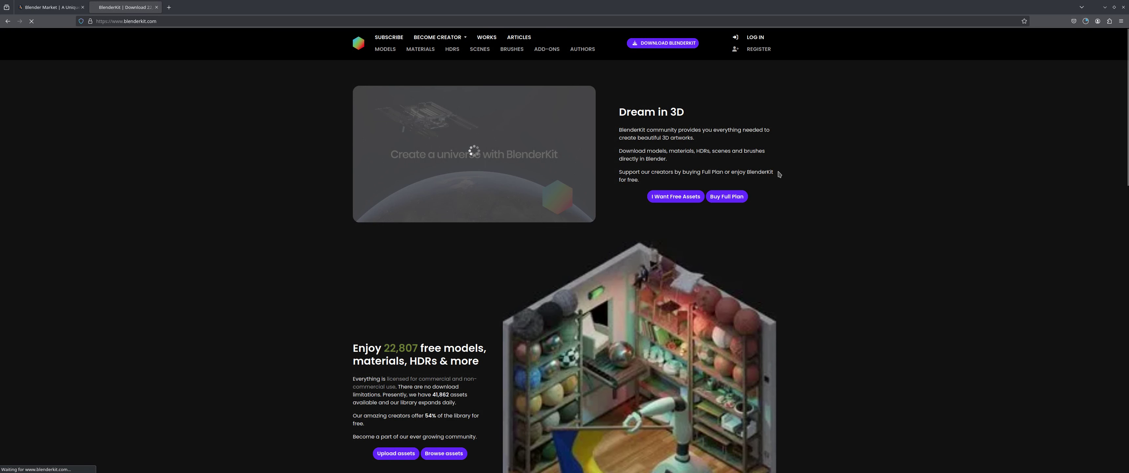
click(1105, 7)
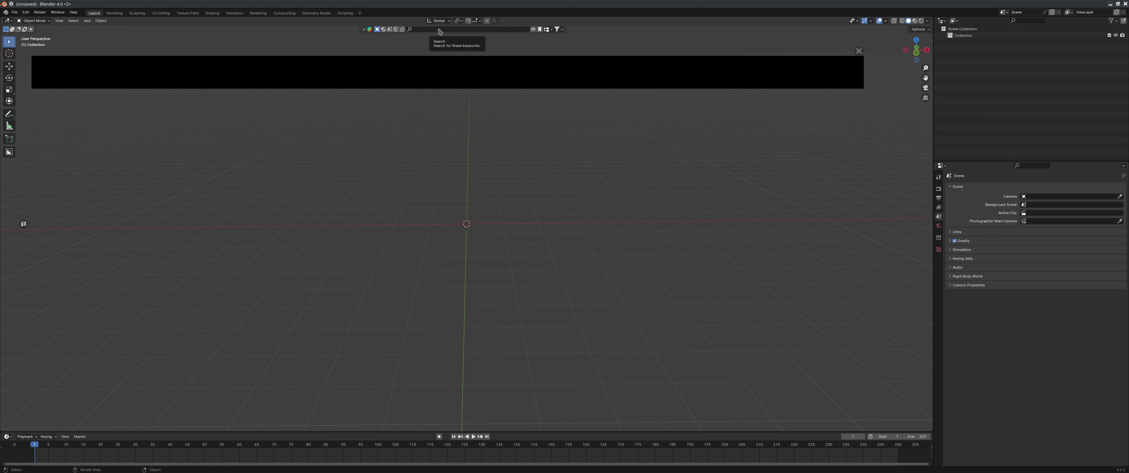
click(439, 29)
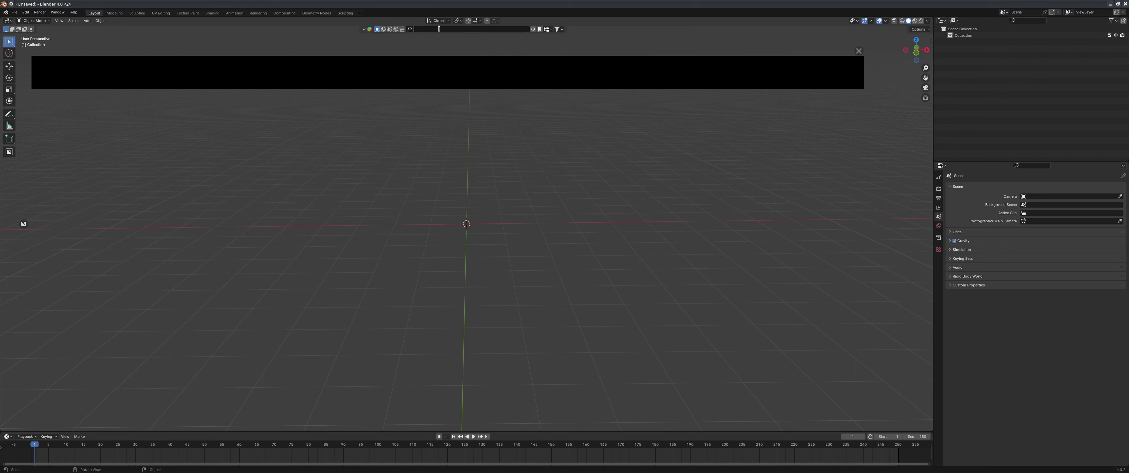
text(r)
mouse_move(284, 196)
middle_down()
mouse_move(353, 233)
mouse_move(312, 253)
middle_up()
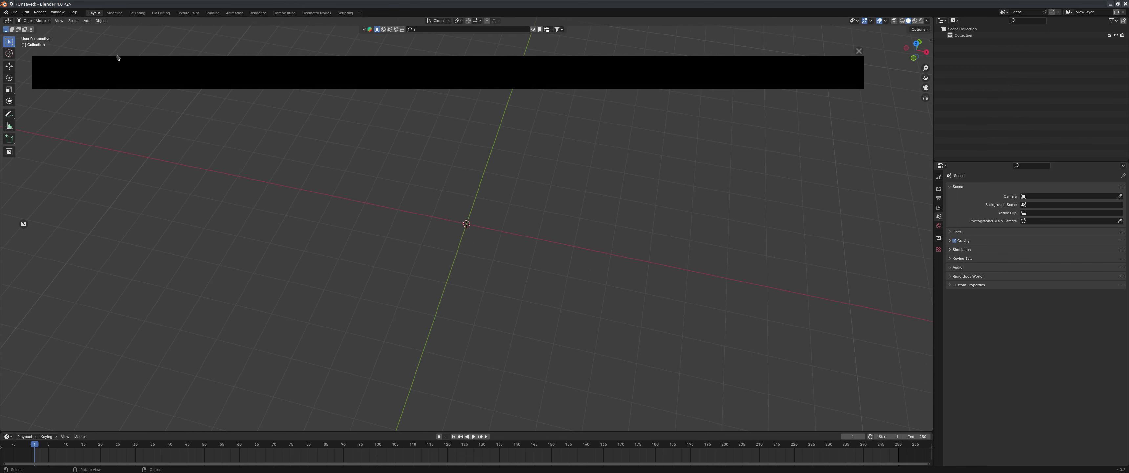
Run the BlenderKit add-on's update check in Preferences > Add-ons and confirm it's current.
click(26, 12)
click(58, 101)
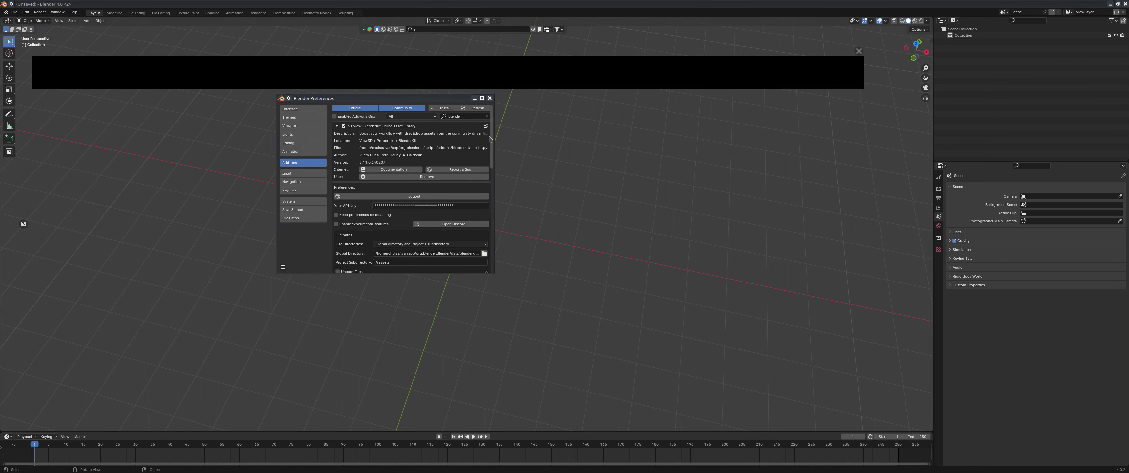
scroll(485, 184, down, 3)
scroll(484, 206, down, 5)
scroll(427, 209, down, 5)
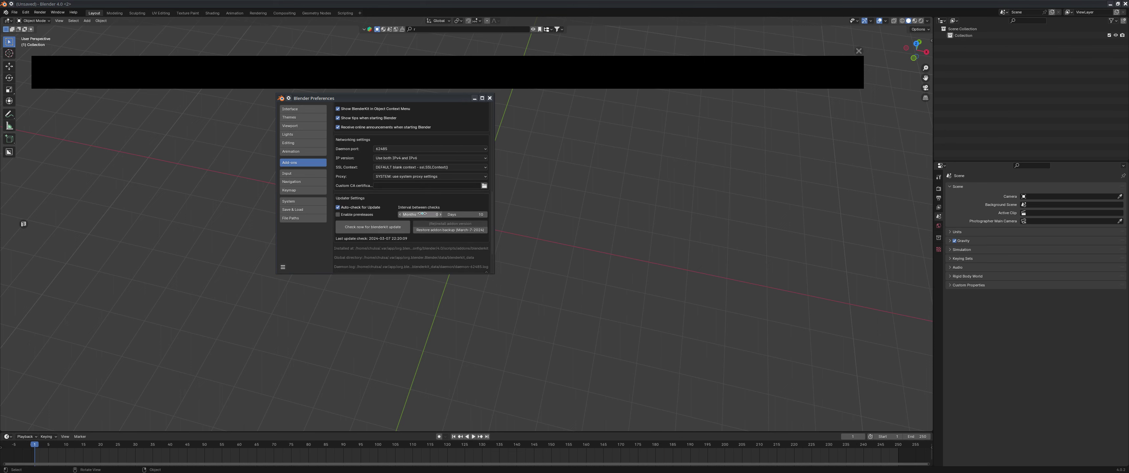
click(395, 227)
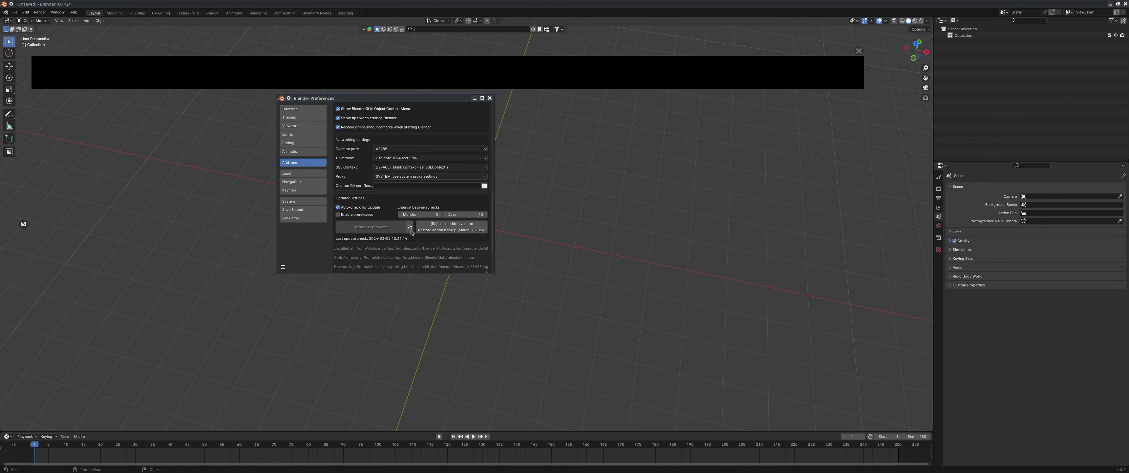
click(490, 98)
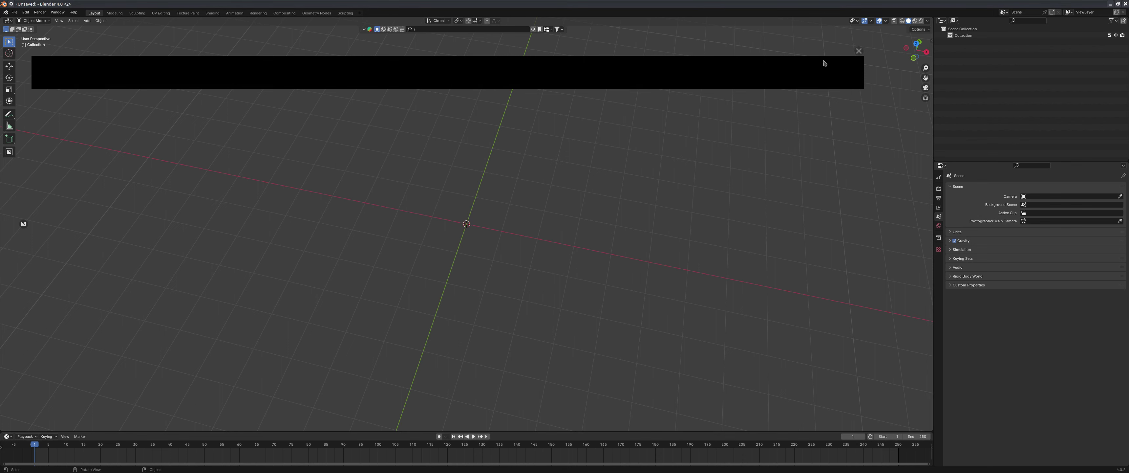
Close the empty asset strip and search BlenderKit assets for 'camera'.
click(858, 51)
middle_drag(476, 115, 485, 42)
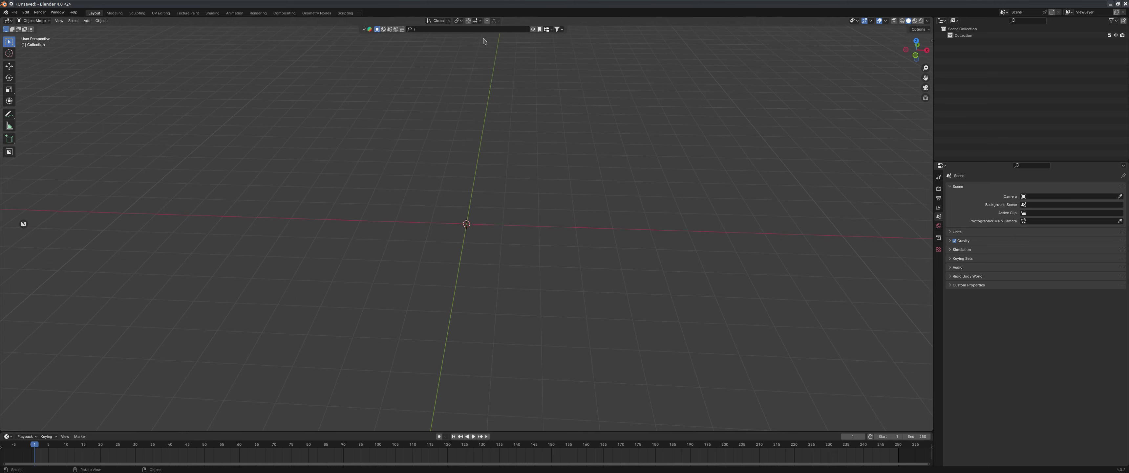
click(429, 31)
text(camera)
key(Return)
Add Security Camera 01 from the camera results to the scene.
middle_drag(477, 164, 487, 172)
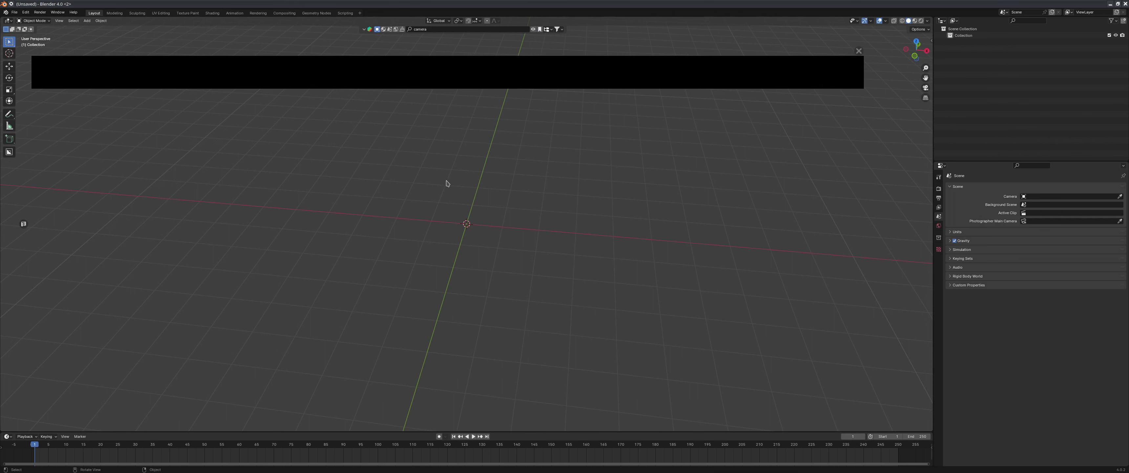
middle_drag(468, 172, 479, 154)
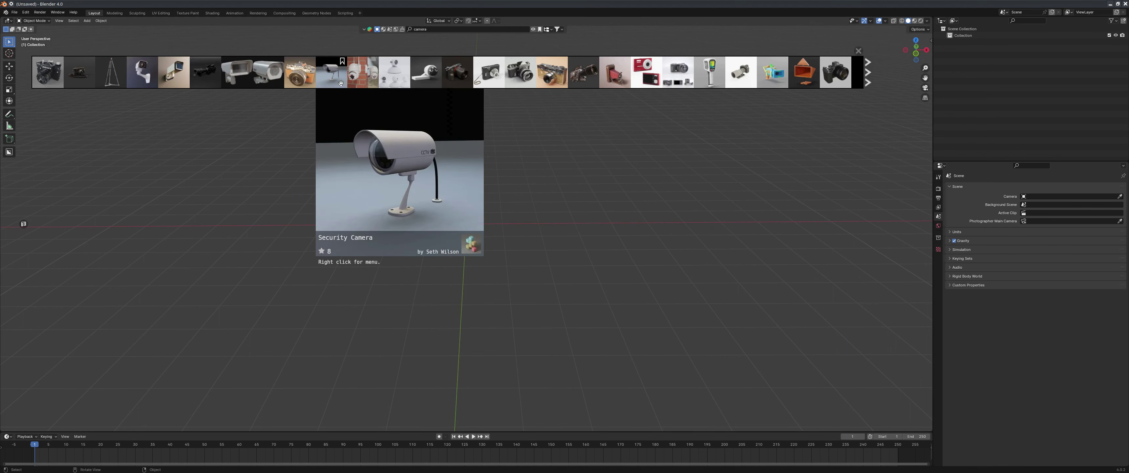
mouse_move(267, 72)
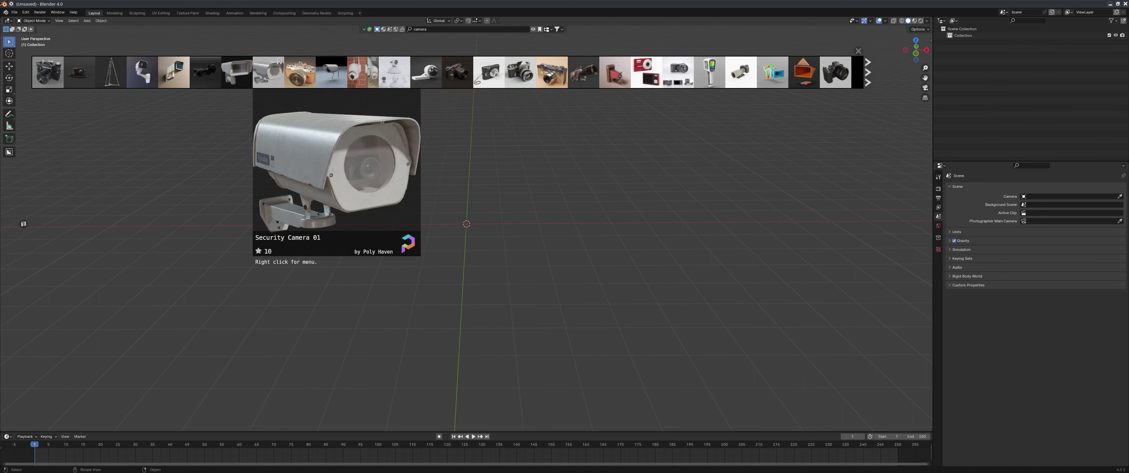
click(264, 80)
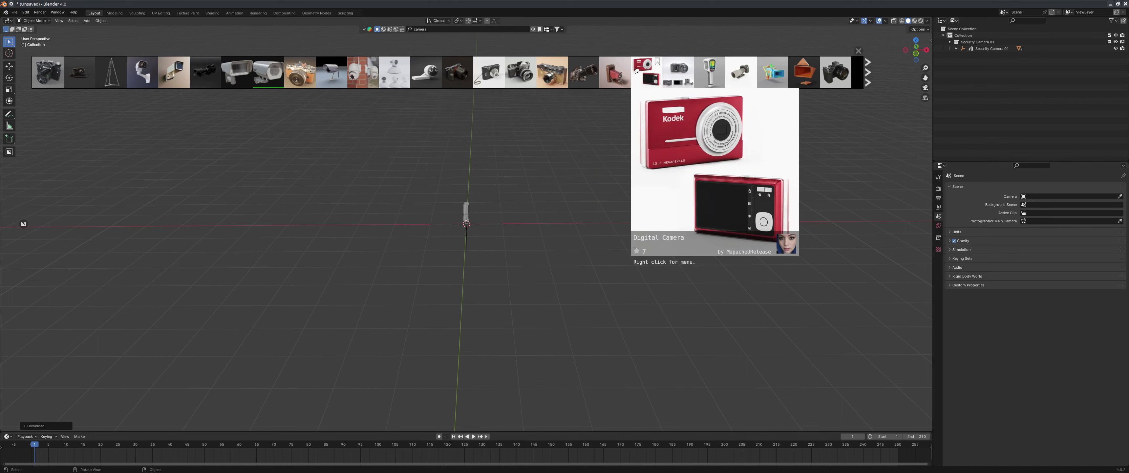
Page through the camera results and download the Lancaster Instantograph into the scene.
click(869, 77)
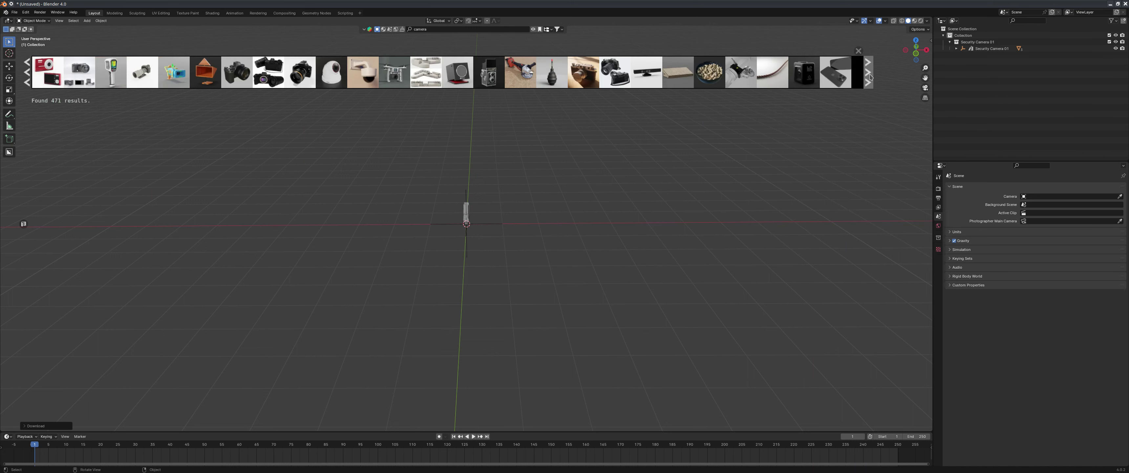
click(869, 77)
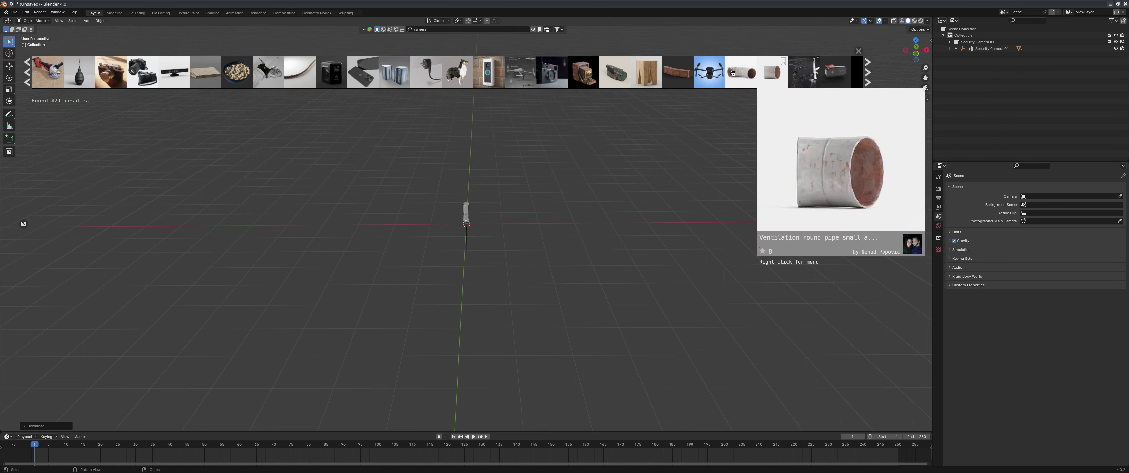
mouse_move(583, 73)
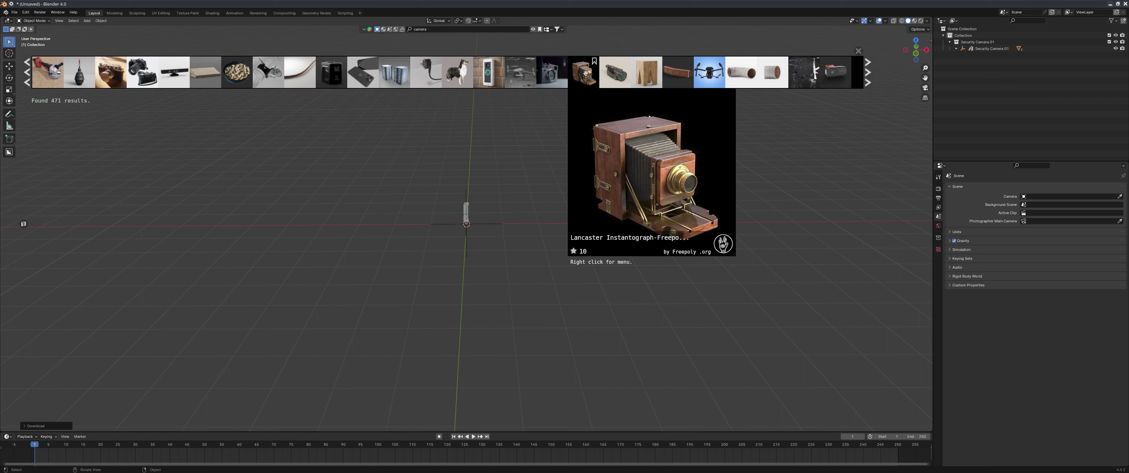
click(585, 72)
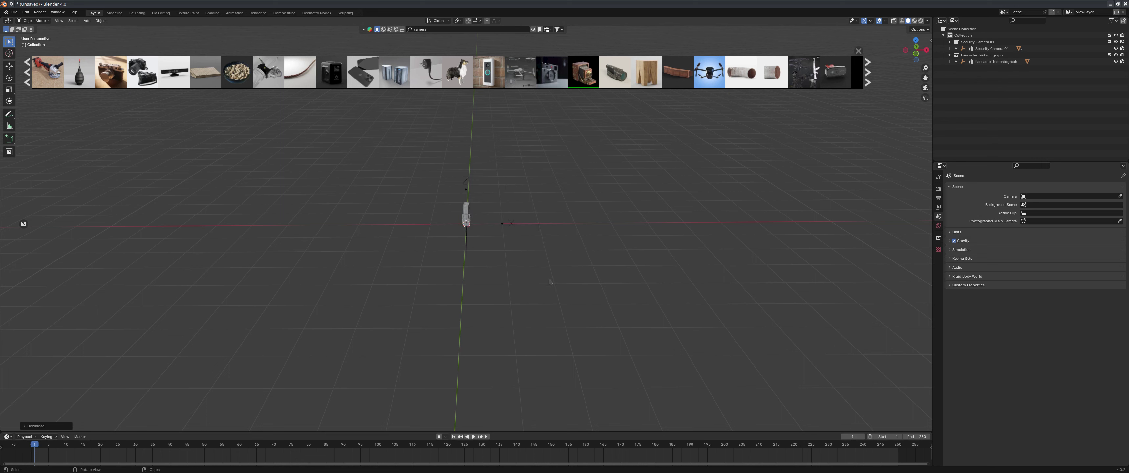
Place the raised Lancaster Instantograph beside the security camera and advance the results page.
scroll(517, 245, up, 5)
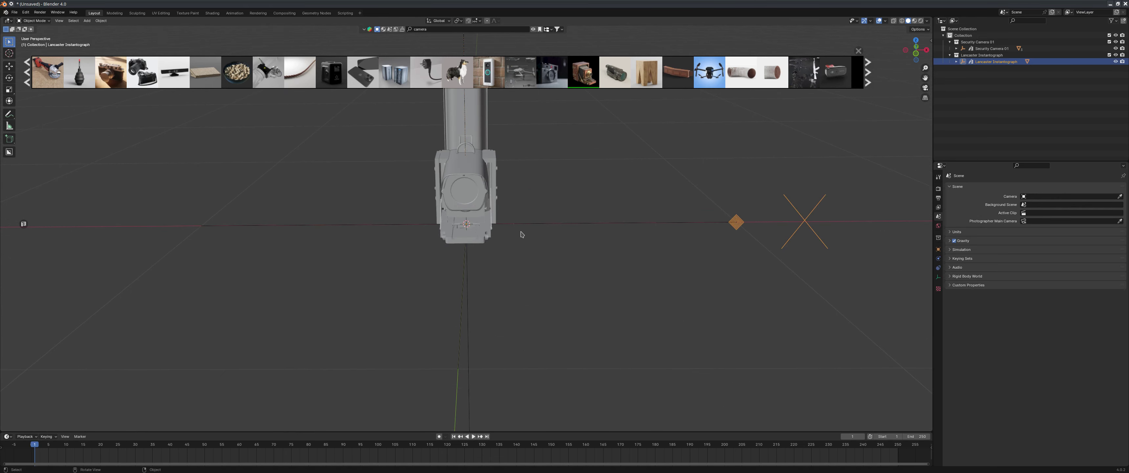
mouse_move(521, 235)
middle_down()
mouse_move(649, 231)
mouse_move(633, 233)
middle_up()
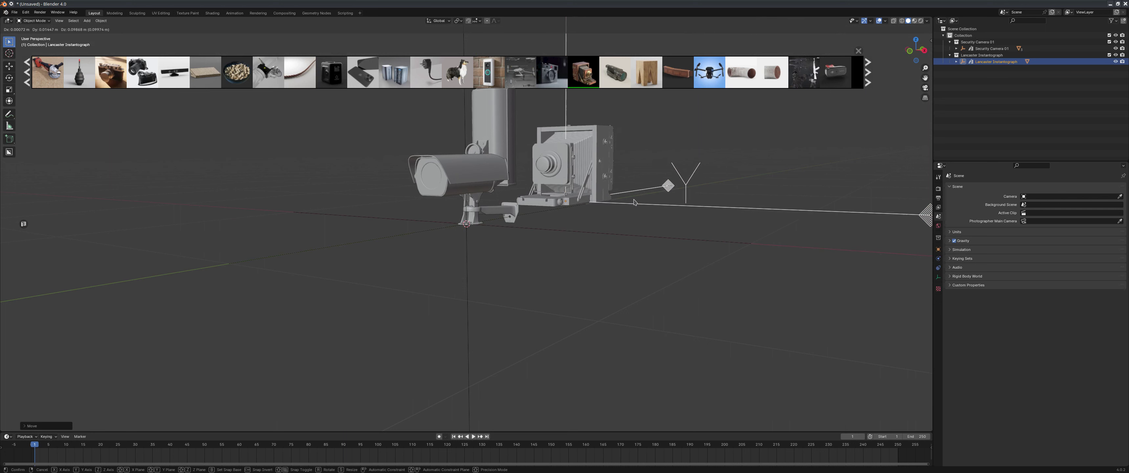
click(648, 248)
mouse_move(551, 245)
middle_down()
mouse_move(540, 231)
mouse_move(564, 276)
middle_up()
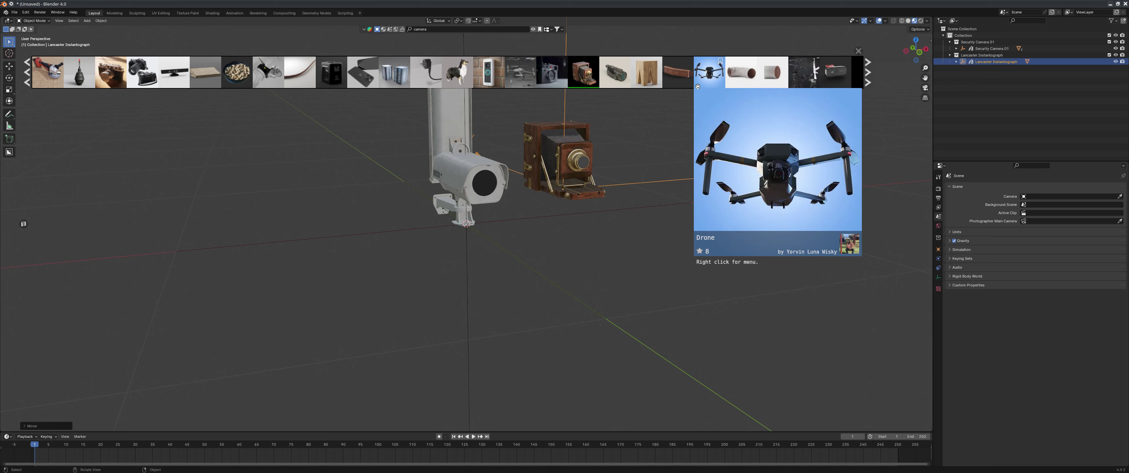
click(872, 79)
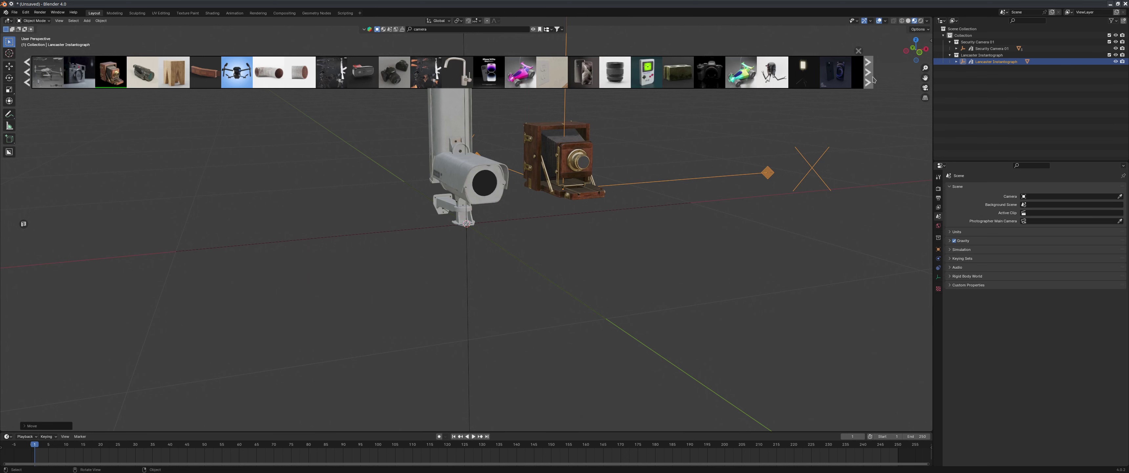
Page further through the 471 camera results and zoom in on both cameras.
click(872, 79)
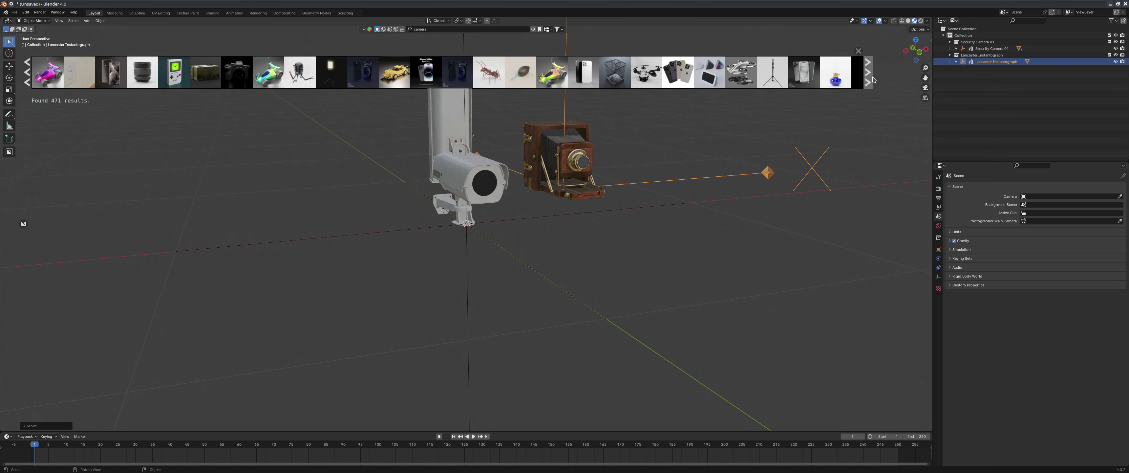
middle_drag(872, 80, 511, 199)
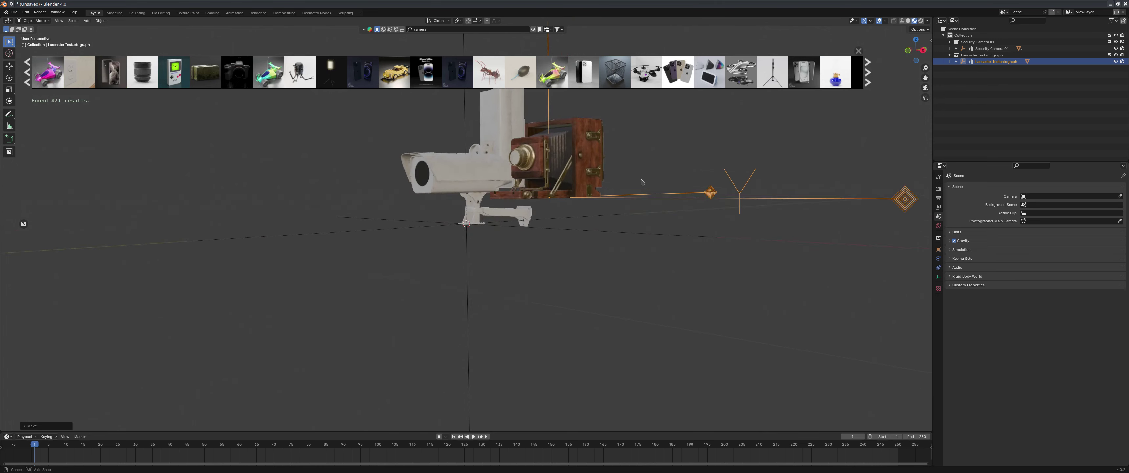
scroll(512, 199, up, 3)
scroll(500, 241, up, 3)
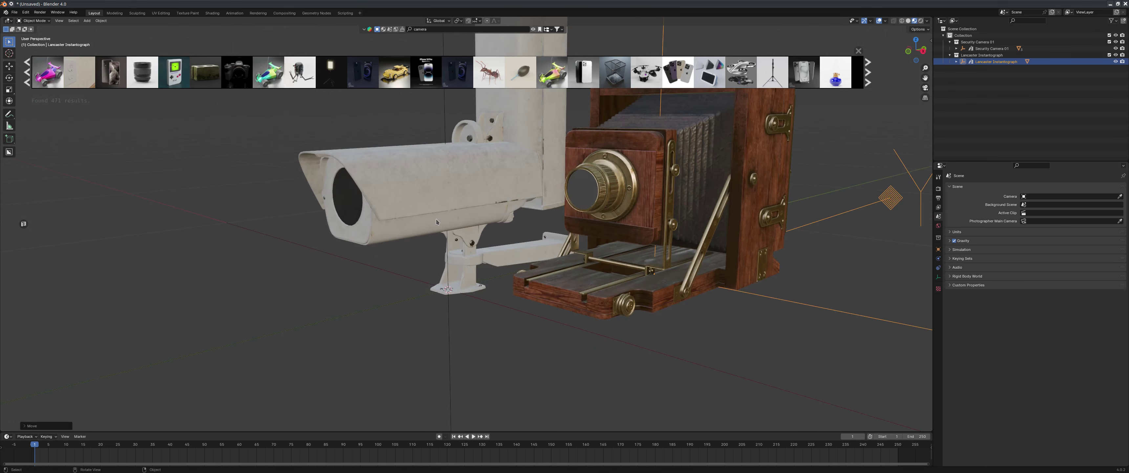
key(q)
Enable the Wireframe viewport overlay and select the Lancaster Instantograph.
click(884, 20)
click(845, 139)
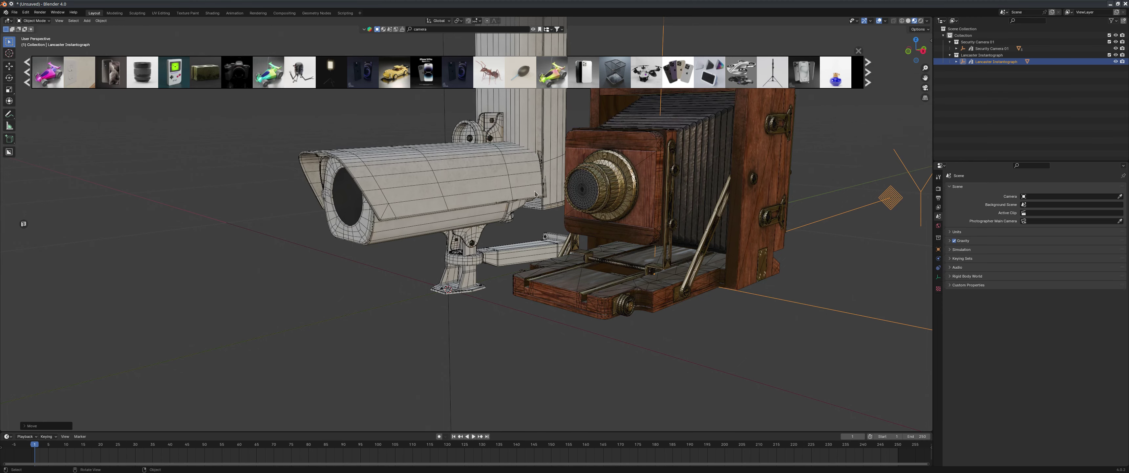
mouse_move(702, 197)
middle_down()
mouse_move(589, 193)
mouse_move(609, 222)
middle_up()
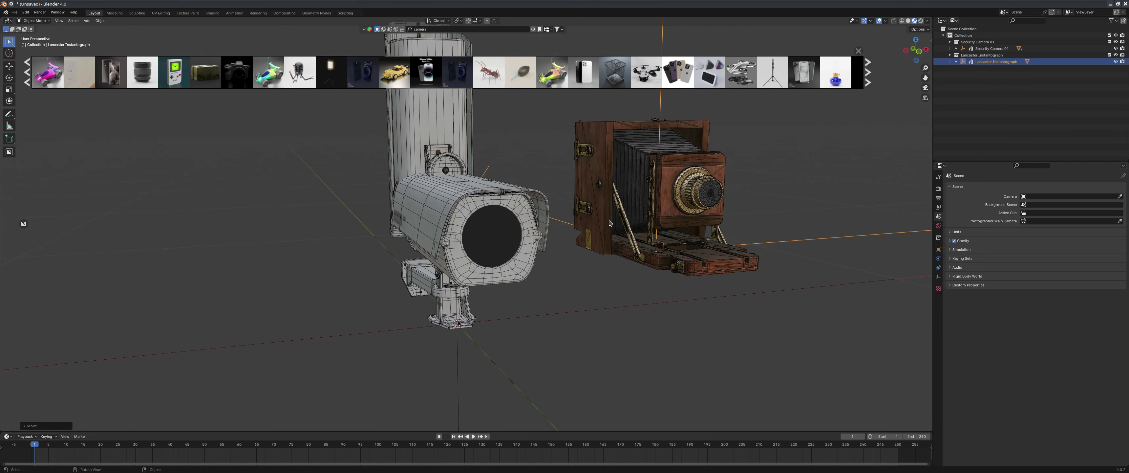
click(548, 203)
middle_drag(640, 215, 595, 230)
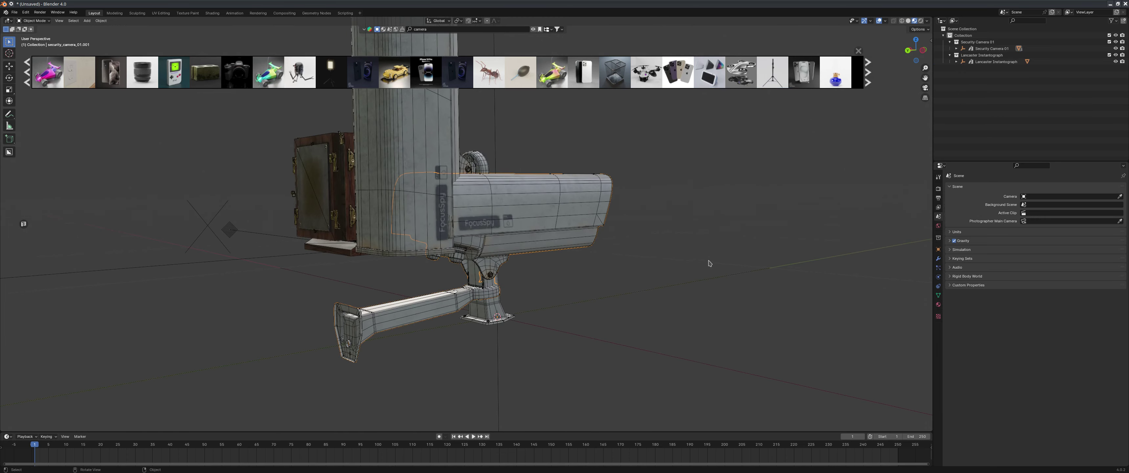
middle_drag(709, 263, 669, 214)
click(670, 214)
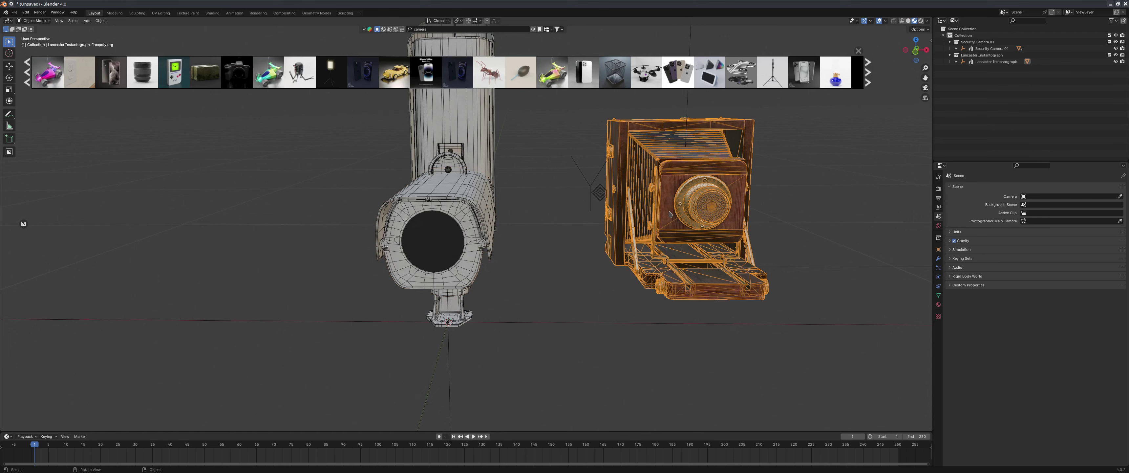
Convert all of the Lancaster Instantograph's triangles to quads with Alt+J in Edit Mode.
key(Tab)
key(a)
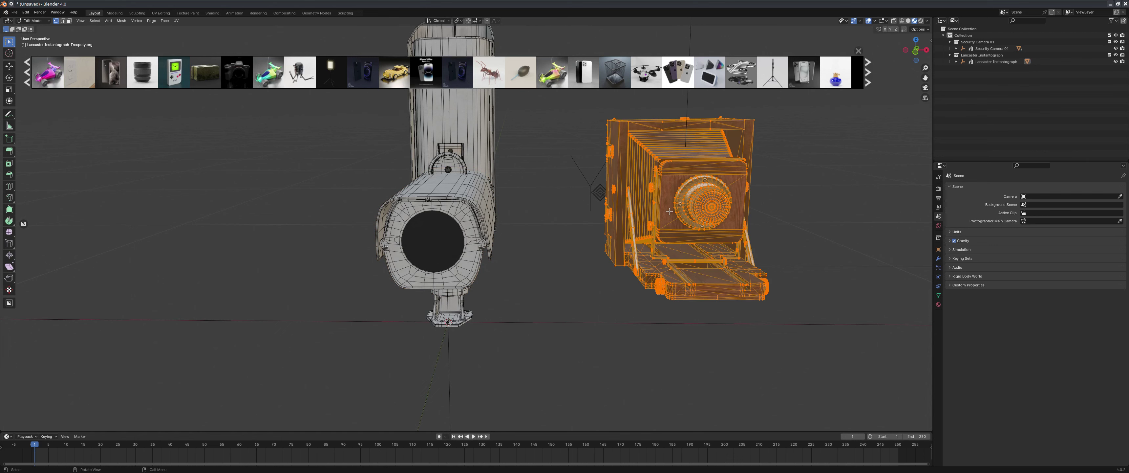
key(alt+j)
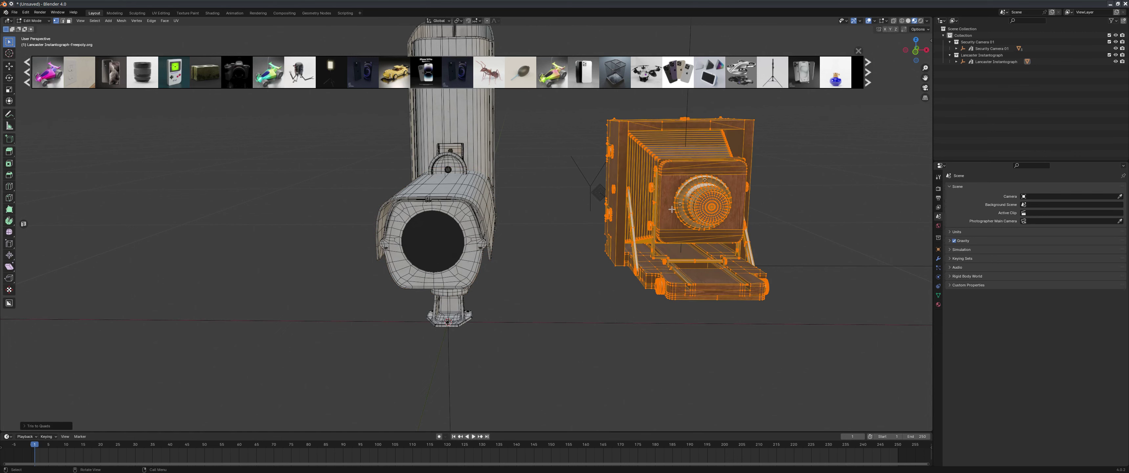
middle_drag(670, 211, 632, 233)
key(Tab)
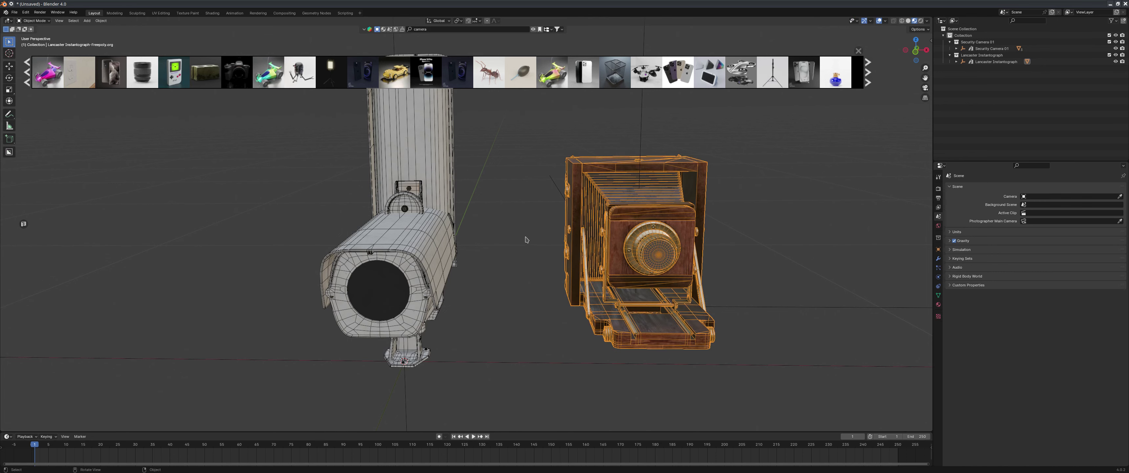
Orbit and zoom around both cameras to inspect the converted Lancaster model.
click(525, 239)
middle_drag(697, 221, 649, 220)
scroll(649, 220, up, 5)
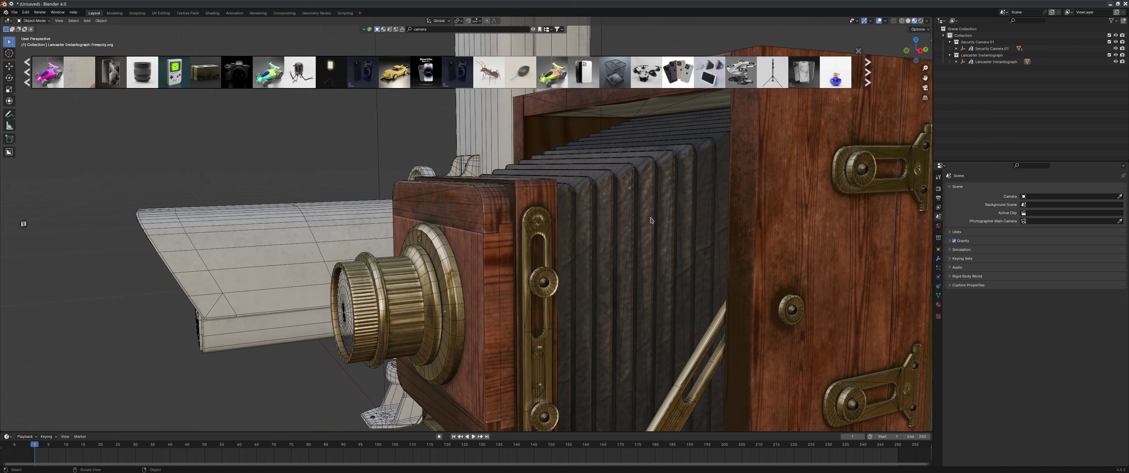
scroll(651, 220, down, 5)
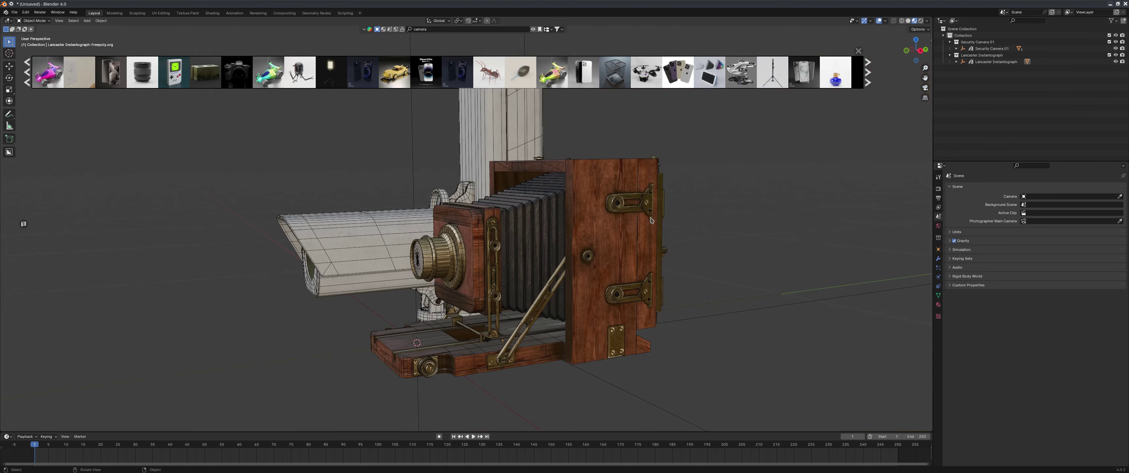
click(600, 220)
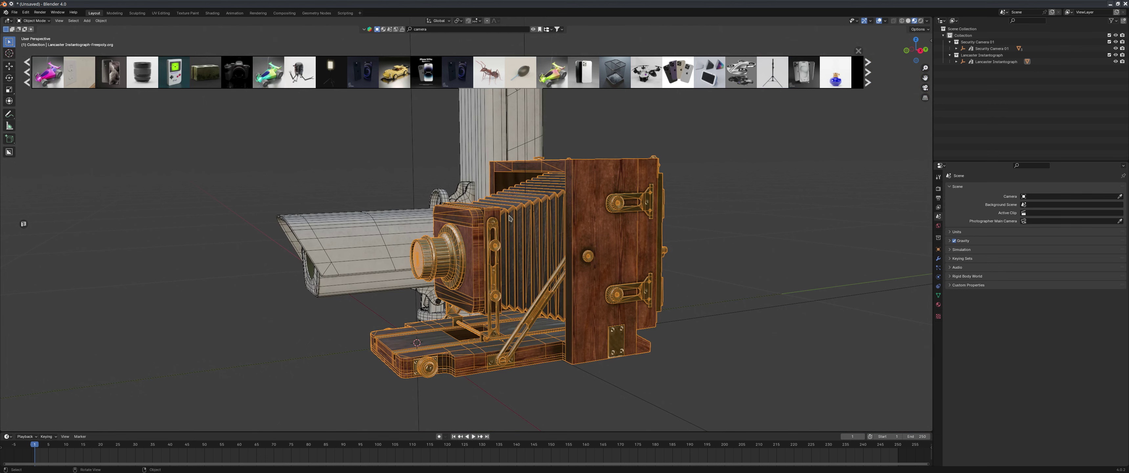
middle_drag(509, 218, 607, 216)
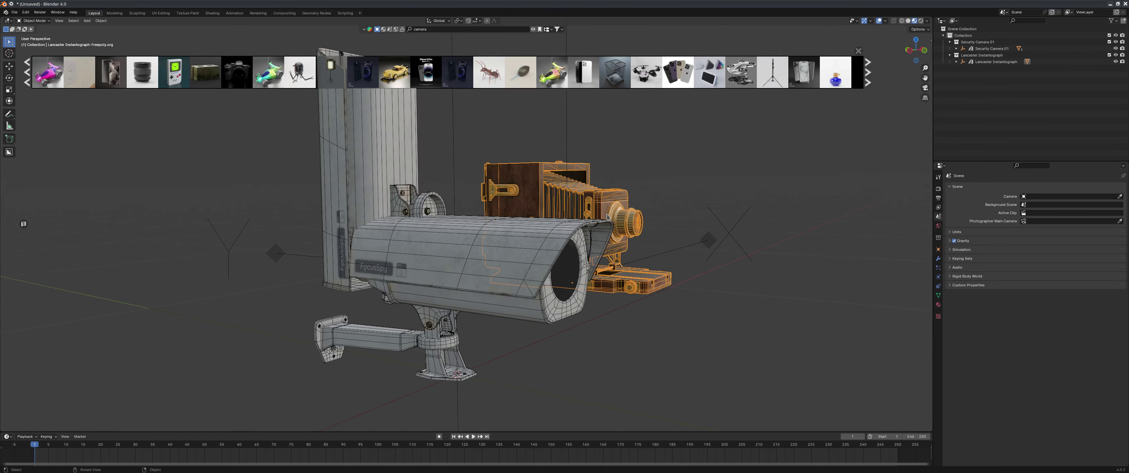
middle_drag(495, 220, 482, 219)
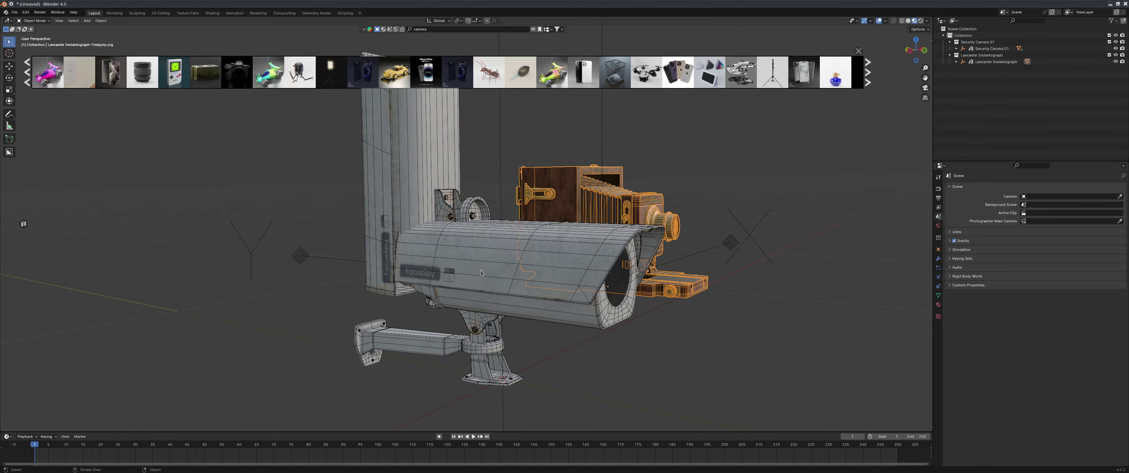
click(735, 213)
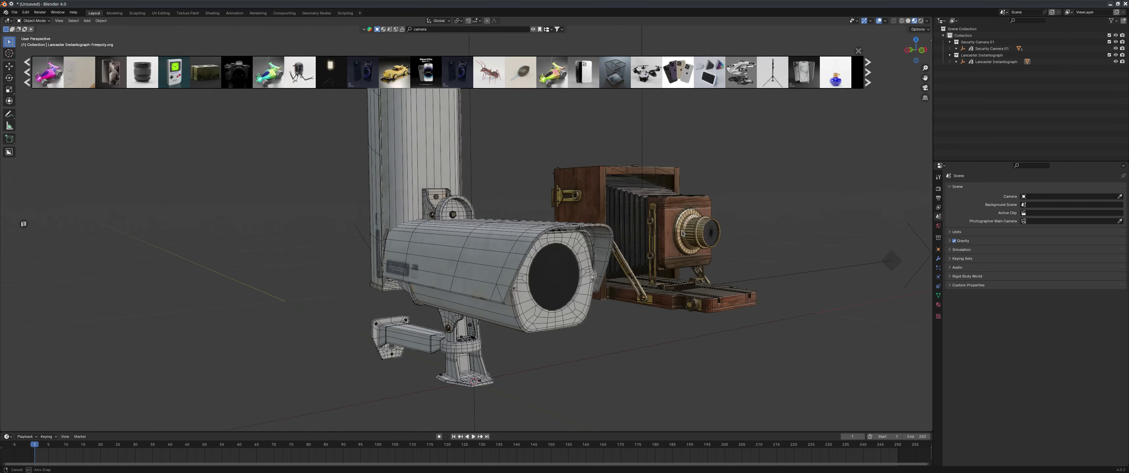
middle_drag(708, 228, 654, 236)
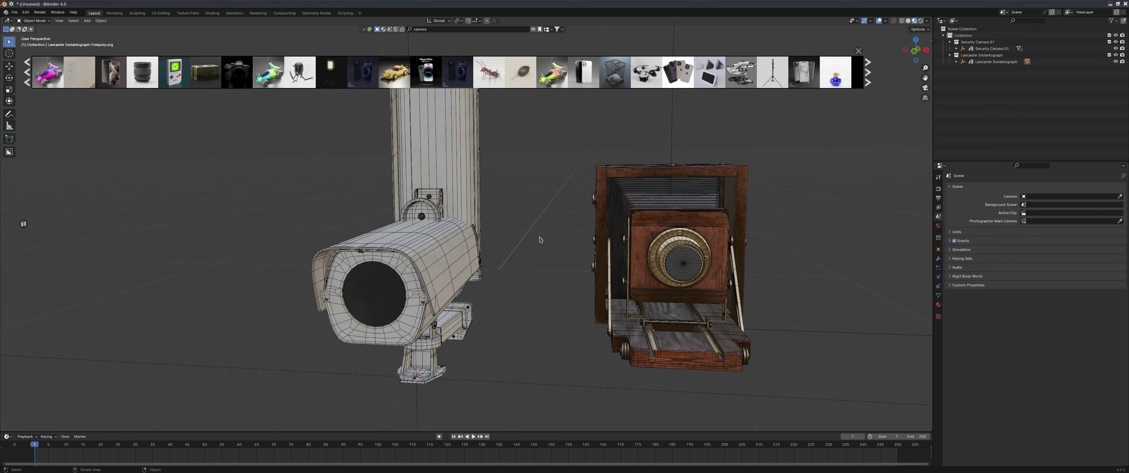
middle_drag(538, 241, 498, 284)
Duplicate the security camera and place the copy to the left of the original.
click(498, 285)
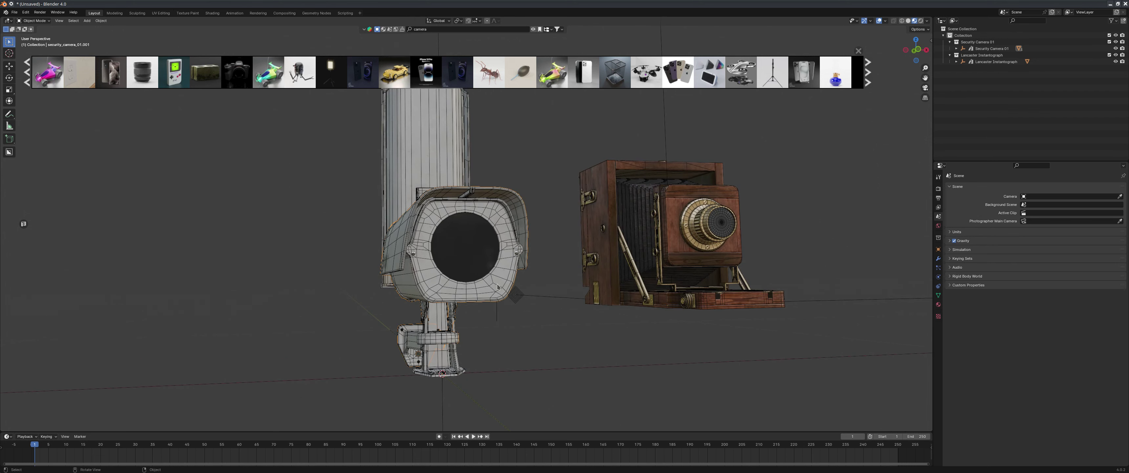
key(shift+d)
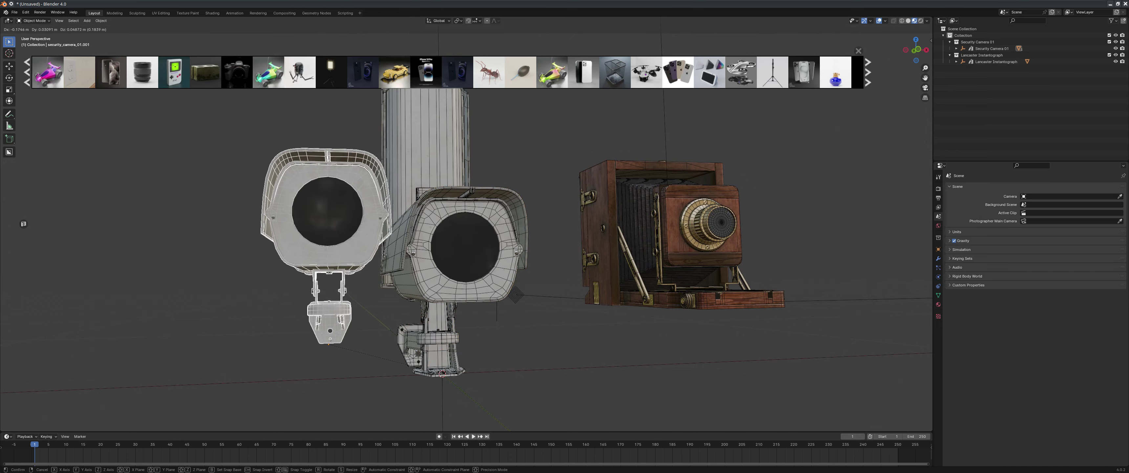
middle_drag(438, 239, 460, 230)
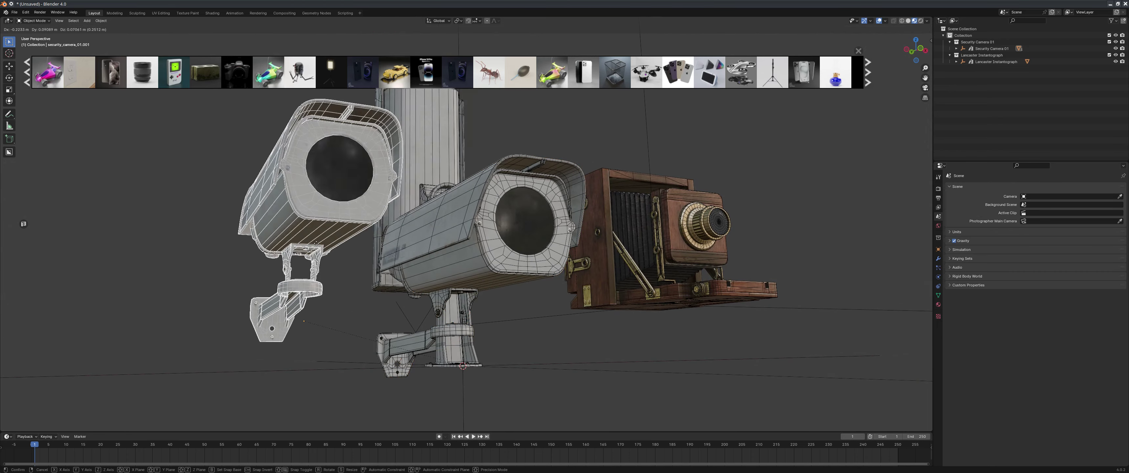
click(219, 236)
mouse_move(219, 237)
middle_down()
mouse_move(393, 266)
mouse_move(384, 229)
middle_up()
Move the middle security camera and the pole toward the Lancaster camera.
click(393, 266)
key(g)
click(384, 230)
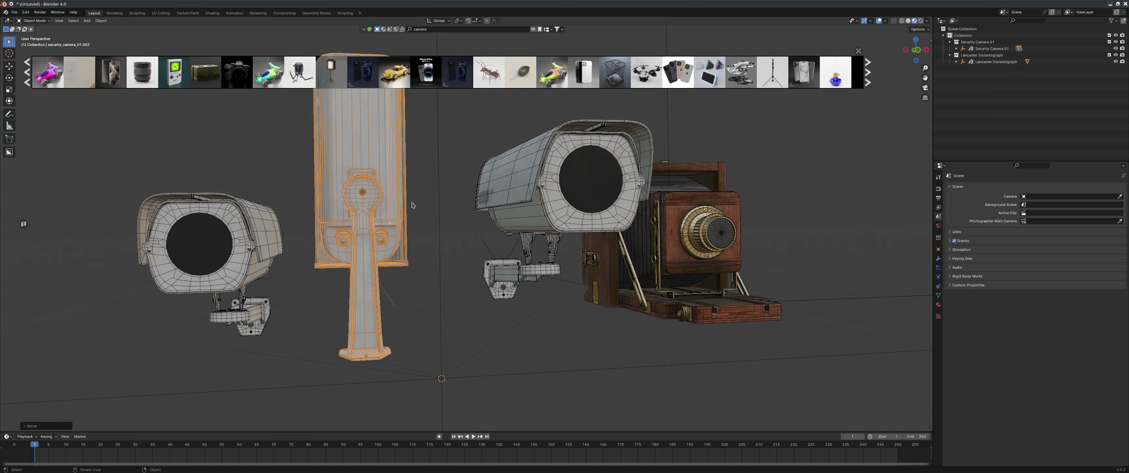
scroll(461, 229, down, 3)
click(483, 132)
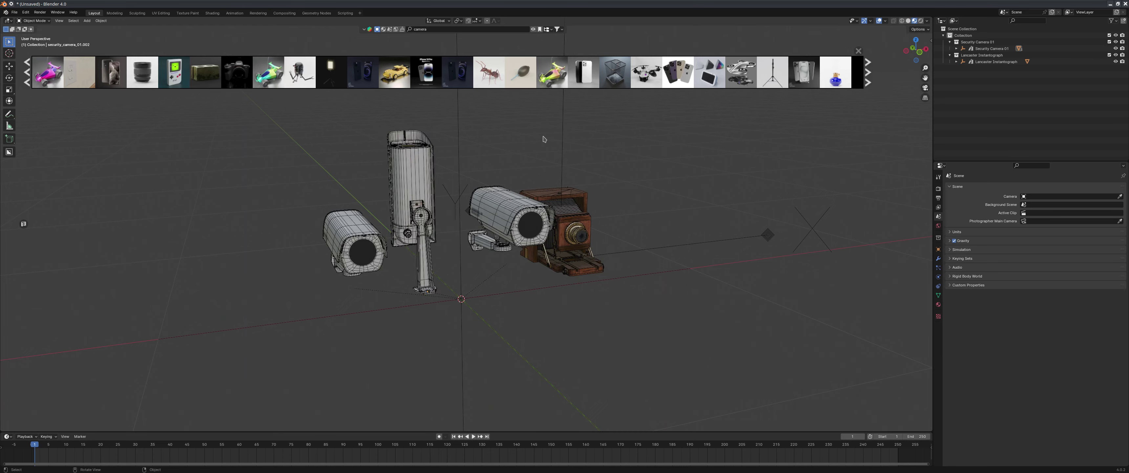
middle_drag(542, 142, 336, 100)
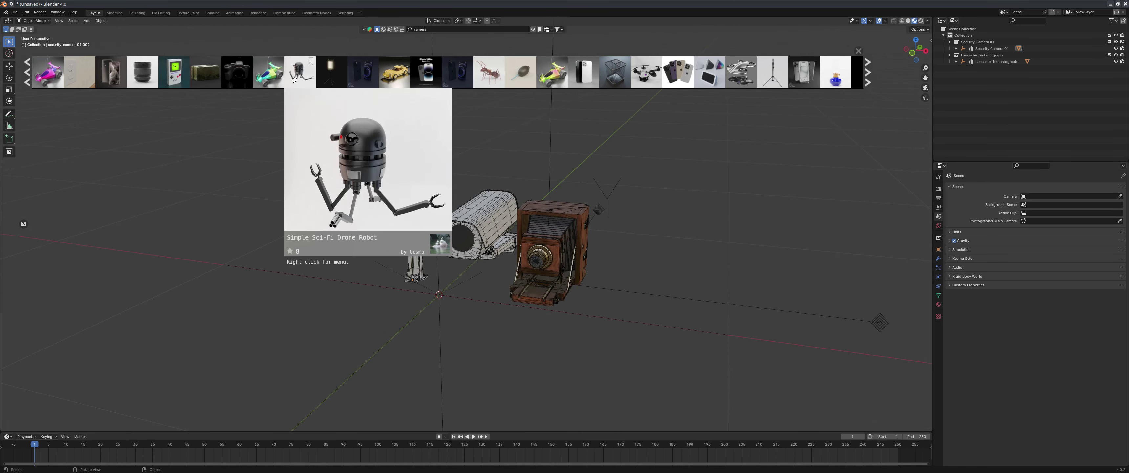